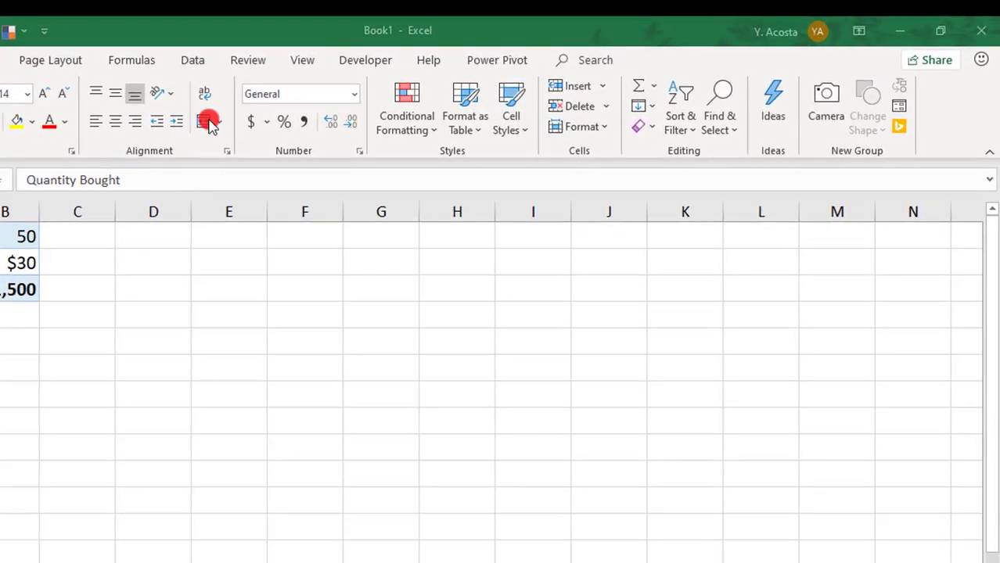
# Add a what-if scenario named Buying 50 in Scenario Manager with B1:B2 as its changing cells
pyautogui.click(190, 61)
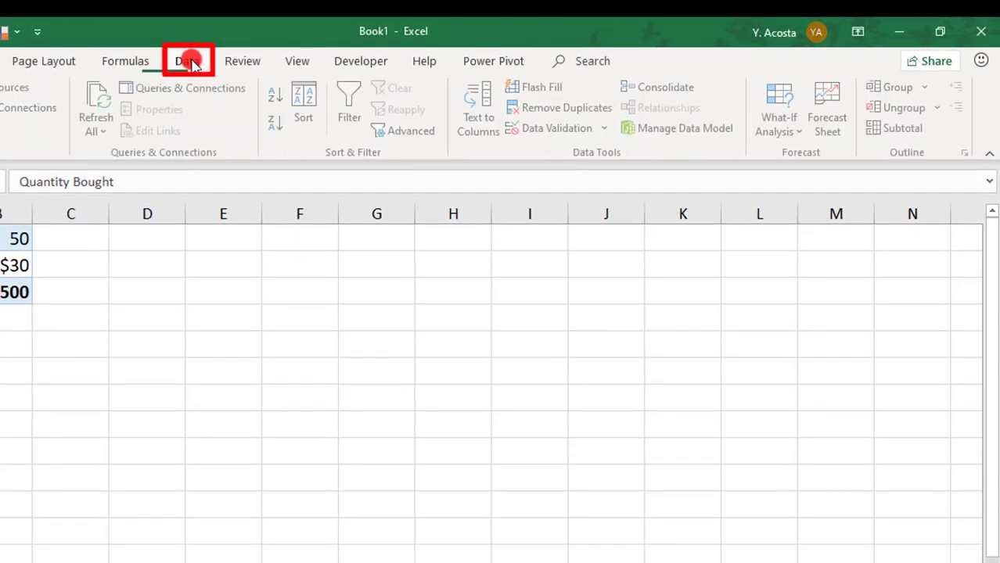
pyautogui.click(793, 133)
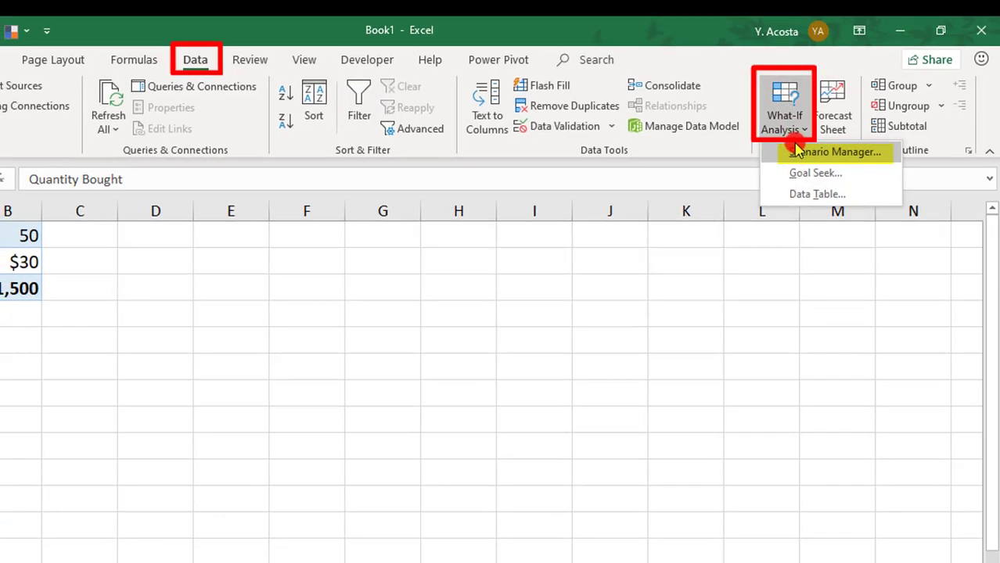
pyautogui.click(790, 153)
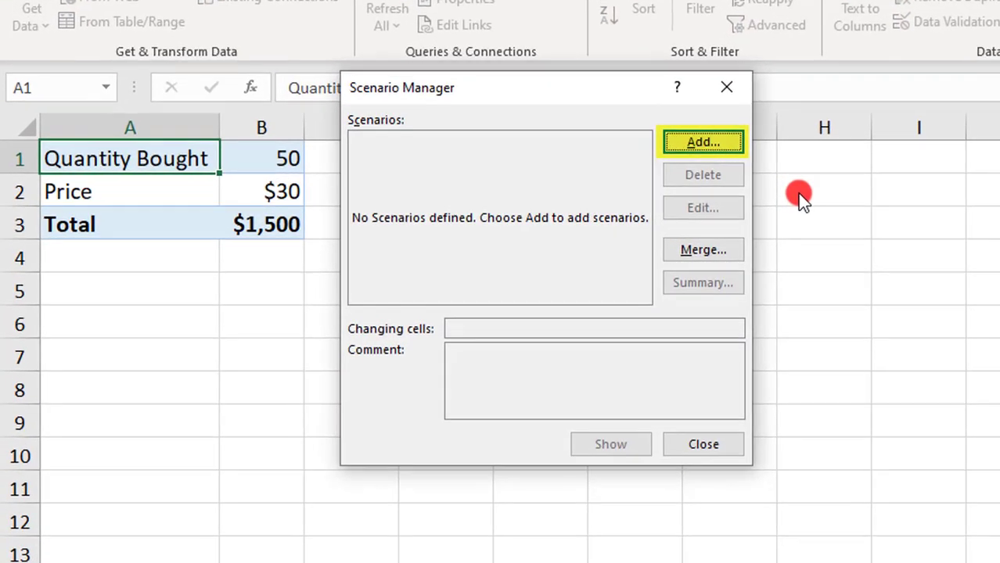
pyautogui.click(722, 143)
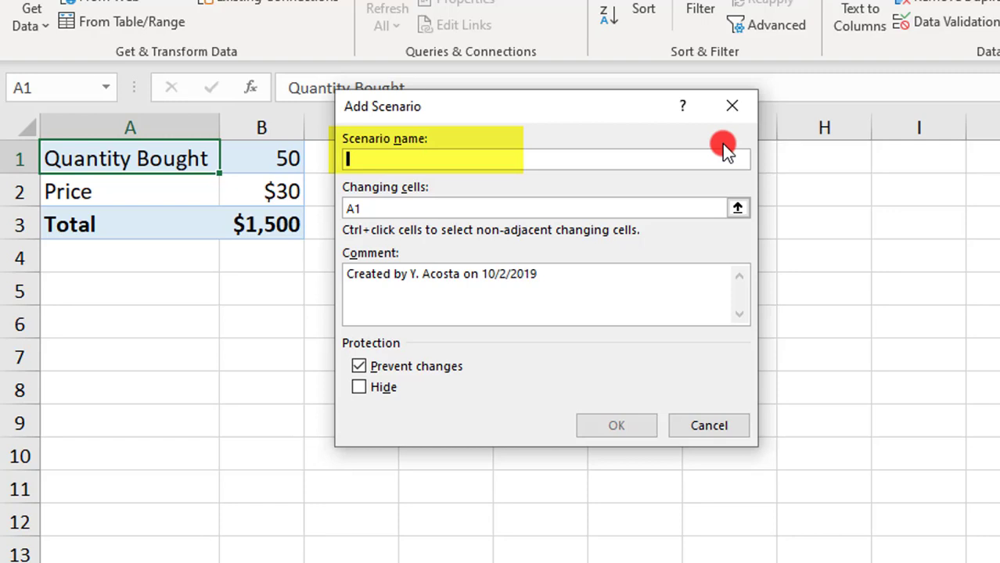
pyautogui.write('Buying ')
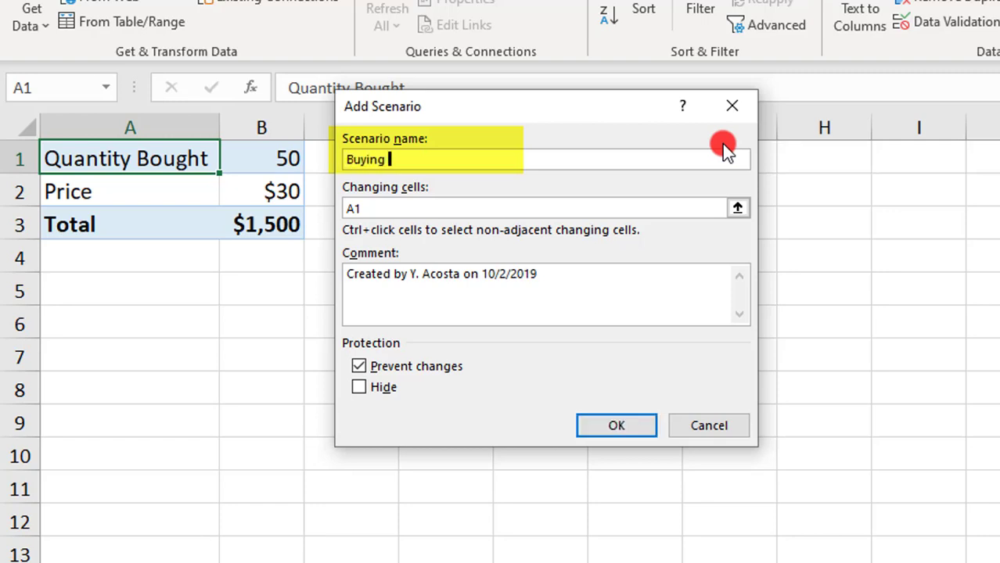
pyautogui.write('50')
pyautogui.press('Tab')
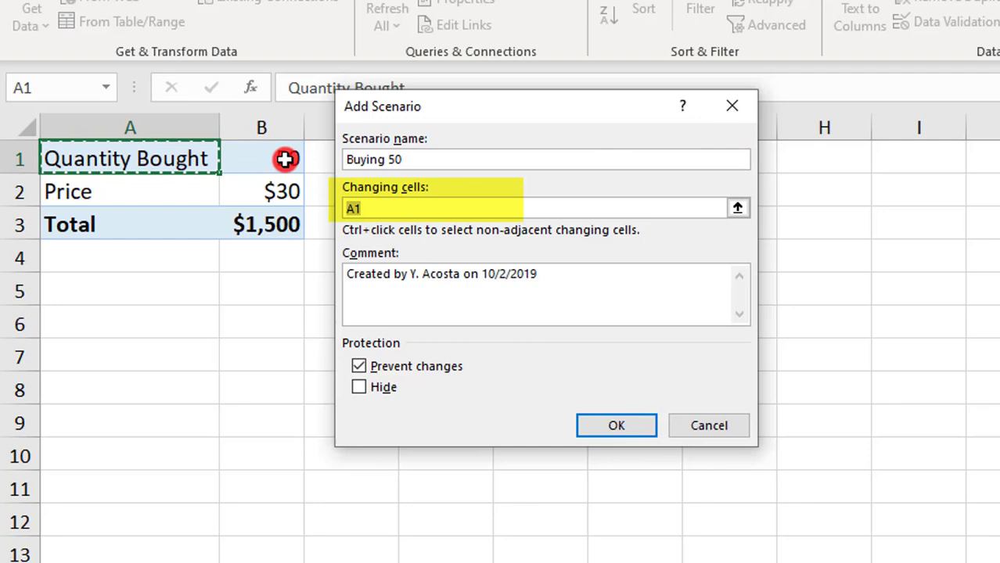
pyautogui.moveTo(285, 158); pyautogui.dragTo(288, 196)
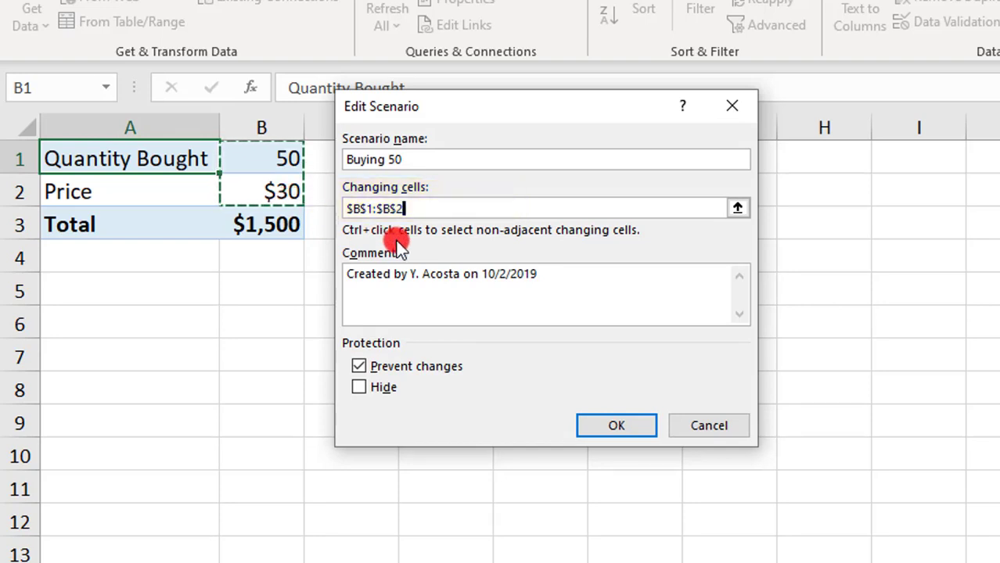
pyautogui.click(561, 286)
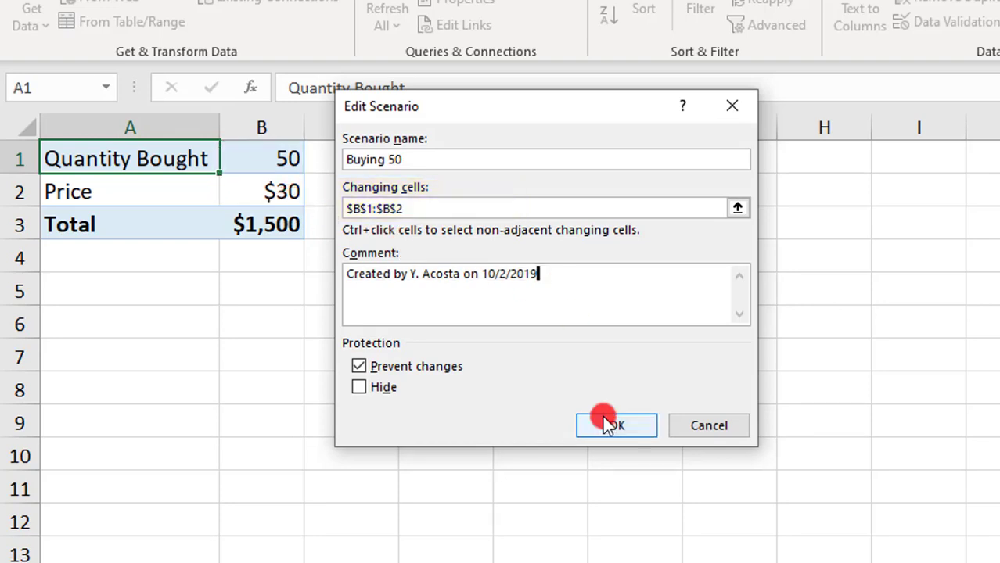
pyautogui.click(607, 423)
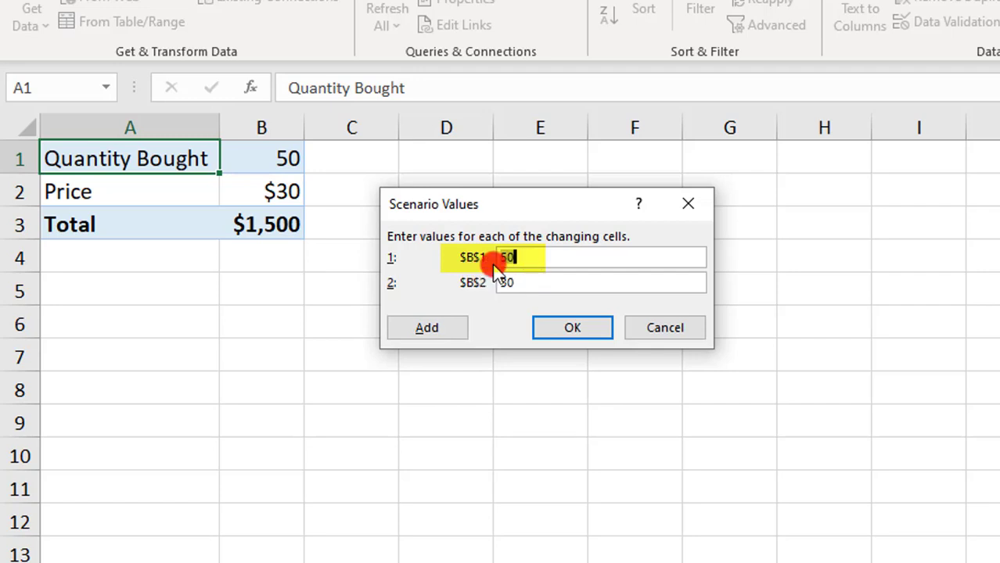
# Accept 50 for B1 and 30 for B2 as the scenario's values and begin another scenario
pyautogui.click(538, 257)
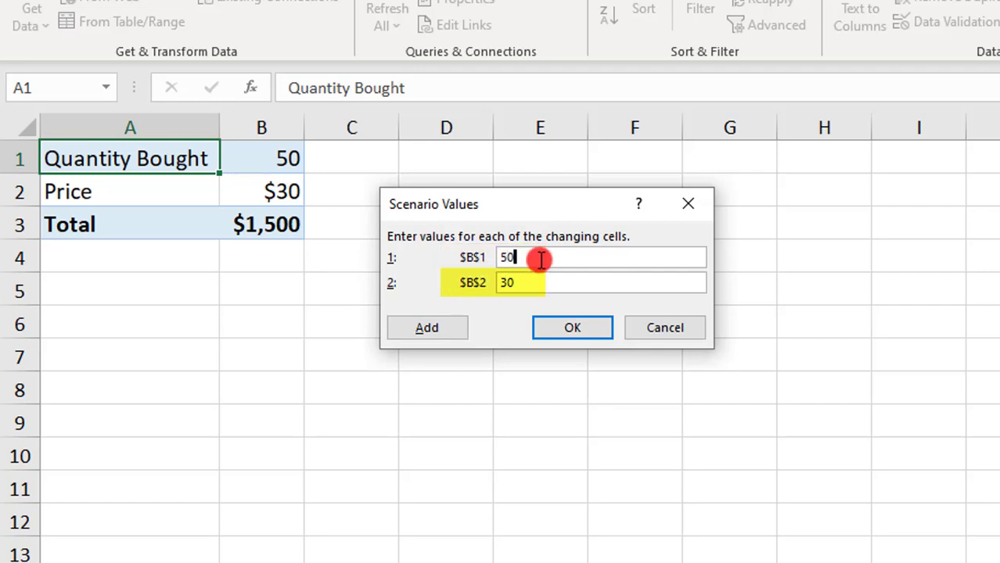
pyautogui.click(544, 282)
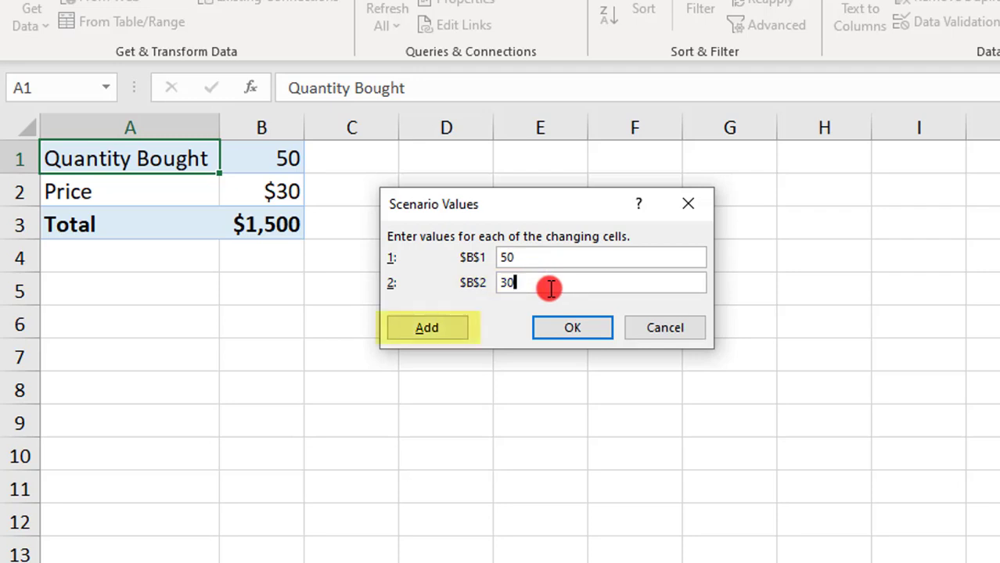
pyautogui.click(447, 335)
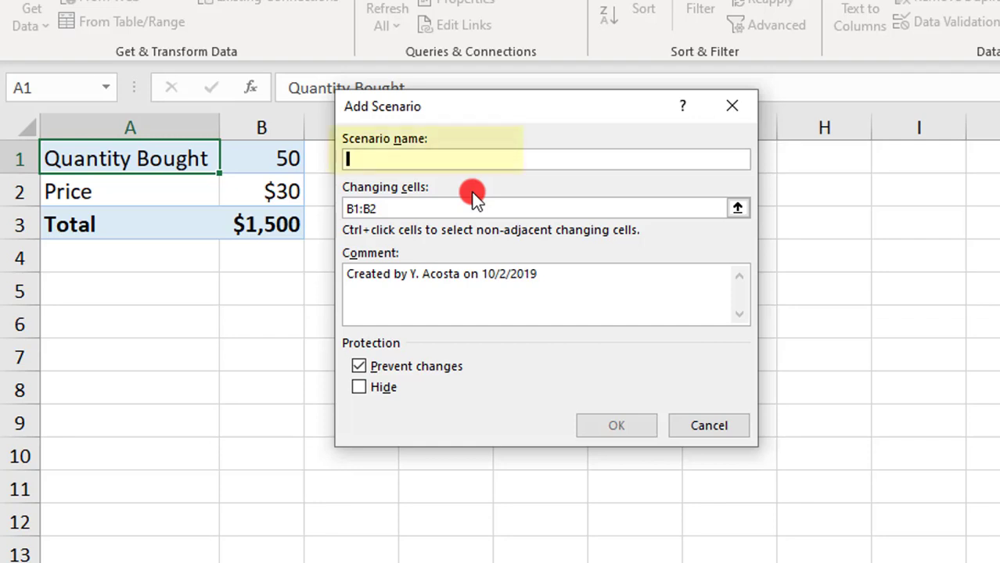
# Define a second scenario named Buying 75 on B1:B2, with 75 for B1 and 25 for B2
pyautogui.write('Buying 75')
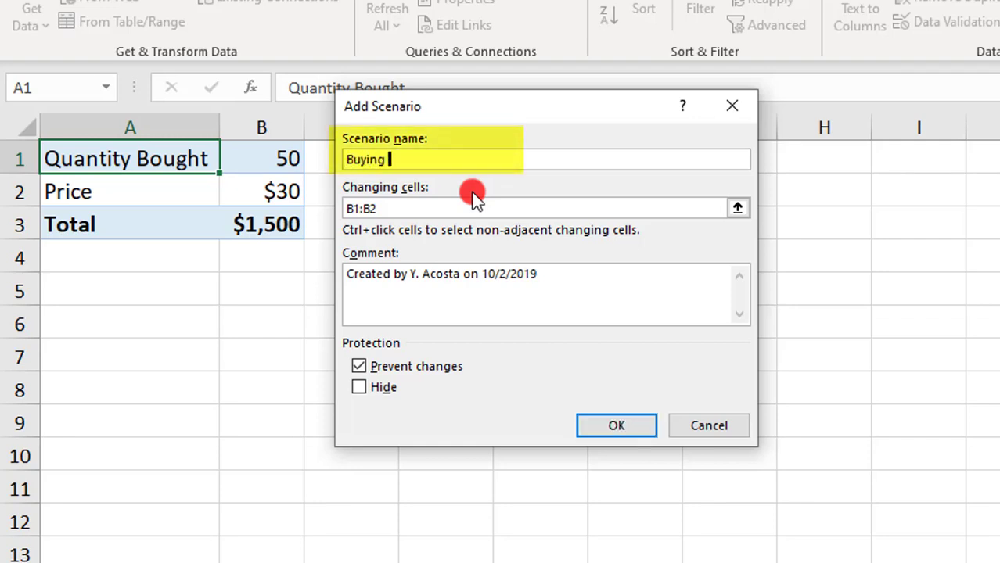
pyautogui.press('Tab')
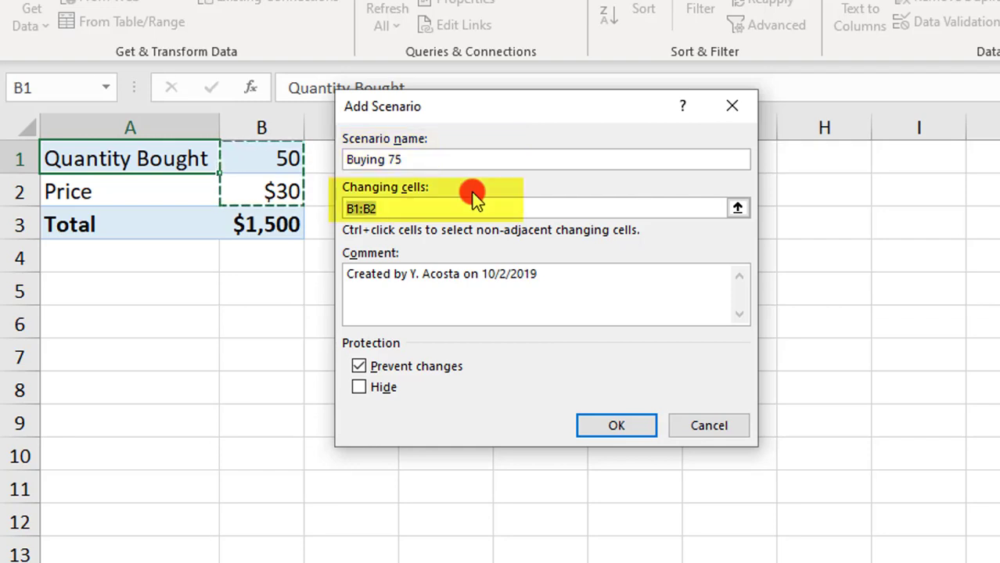
pyautogui.click(600, 425)
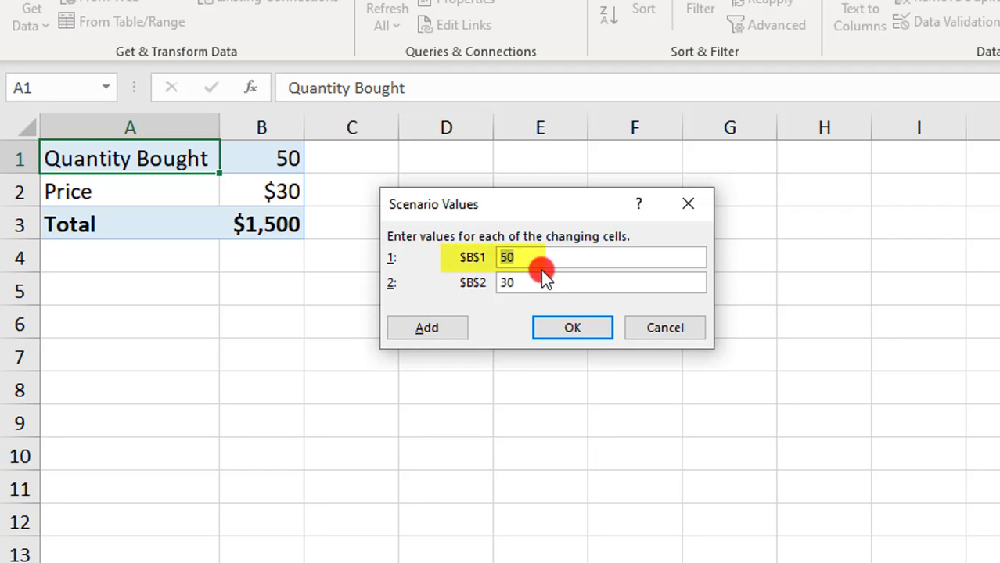
pyautogui.write('75')
pyautogui.press('Tab')
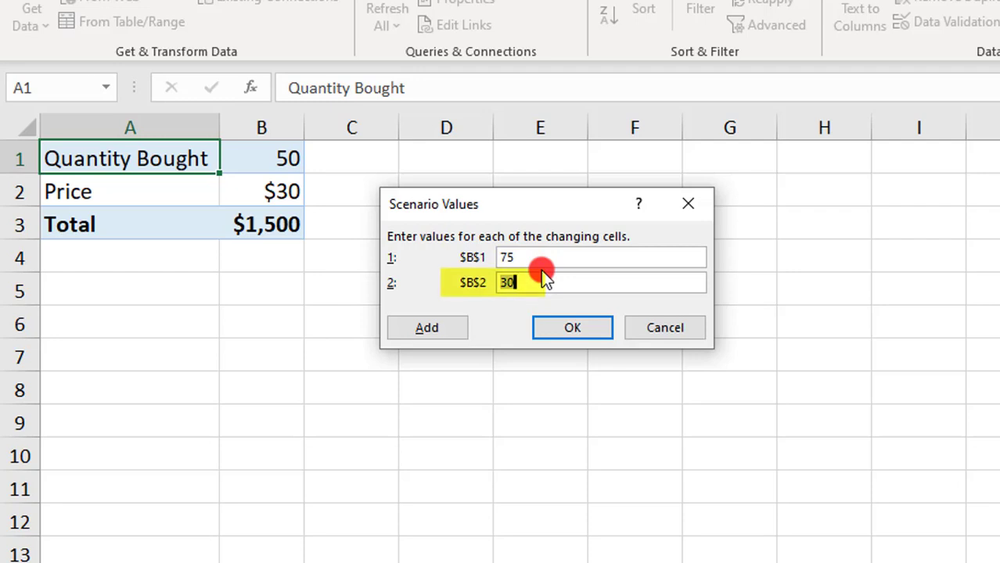
pyautogui.write('25')
pyautogui.click(554, 323)
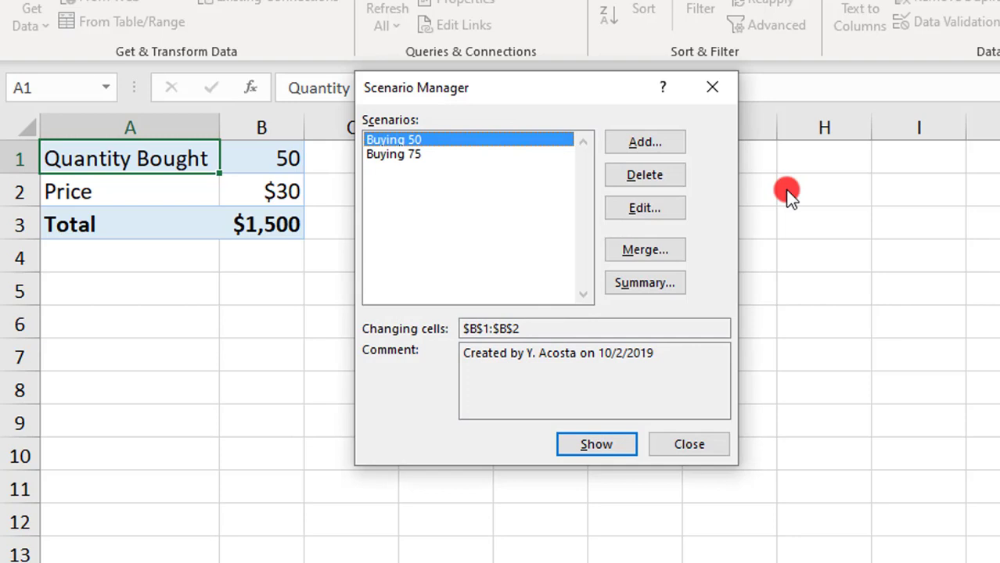
# Show the Buying 75 and Buying 50 scenarios in the worksheet for comparison, ending with Buying 75 applied
pyautogui.click(455, 155)
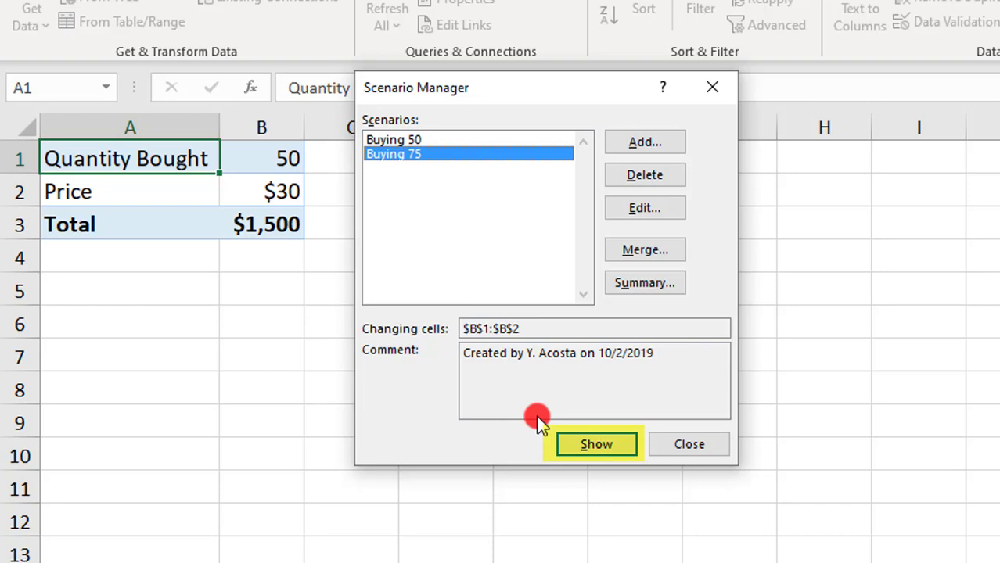
pyautogui.click(607, 448)
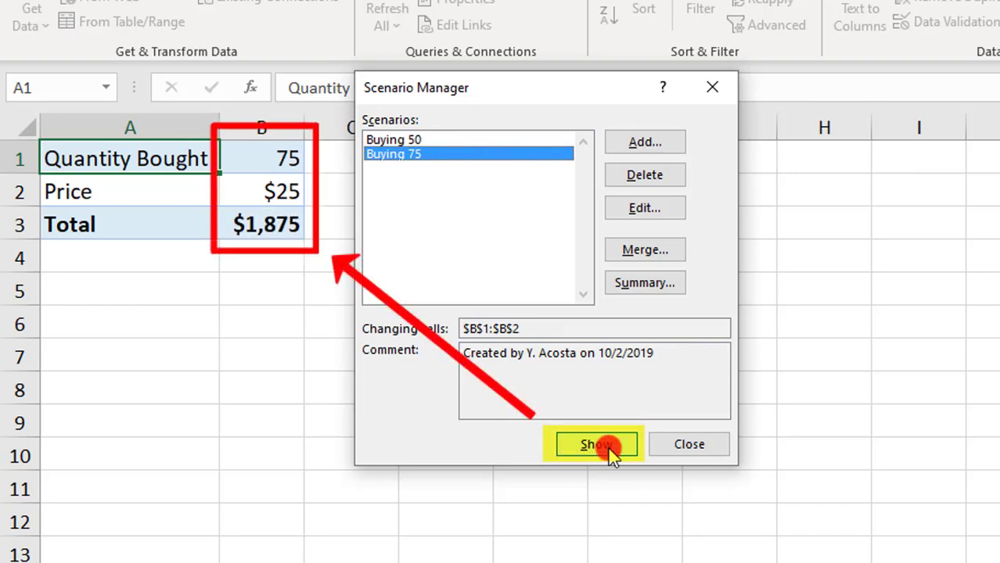
pyautogui.click(457, 140)
pyautogui.click(585, 450)
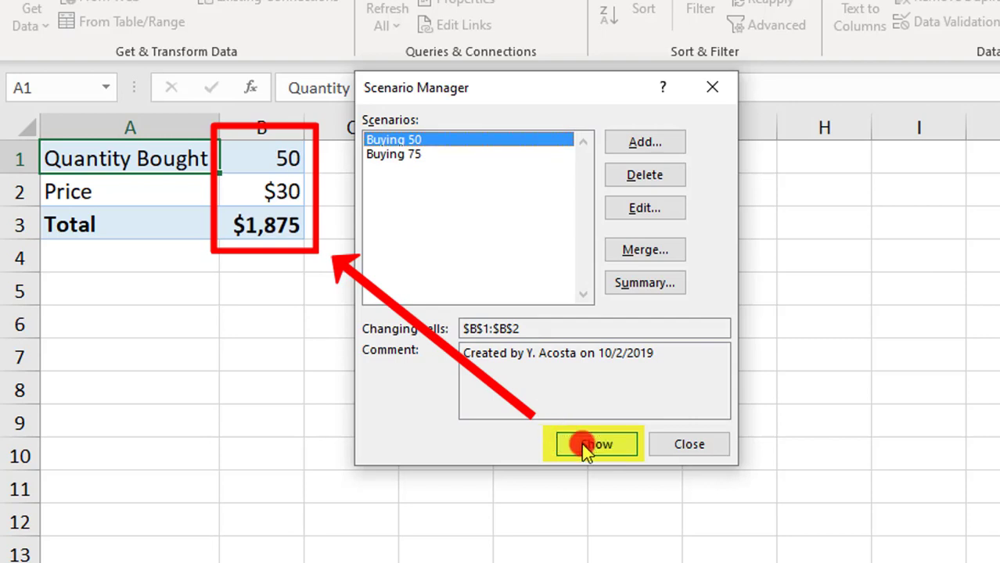
pyautogui.click(492, 158)
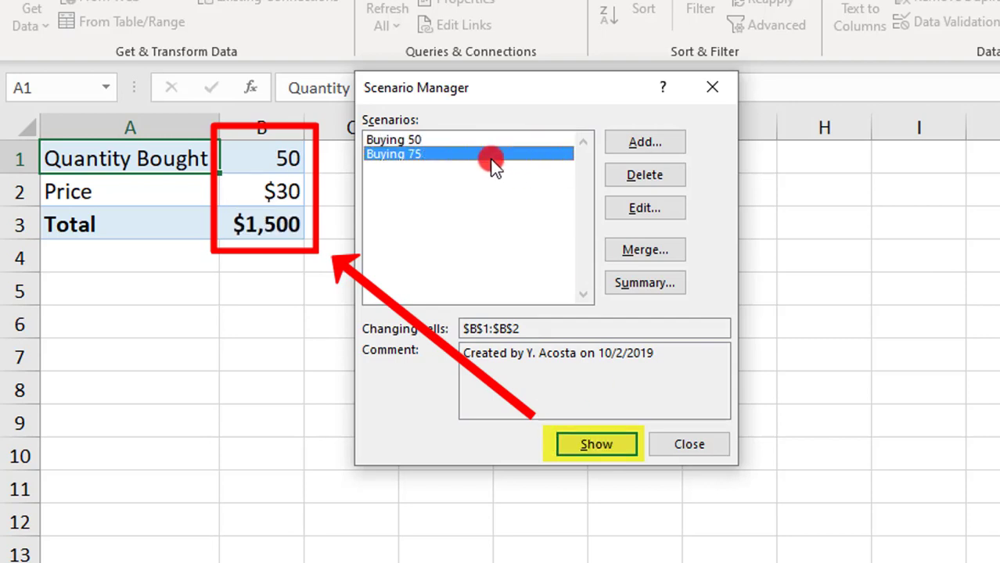
pyautogui.click(611, 441)
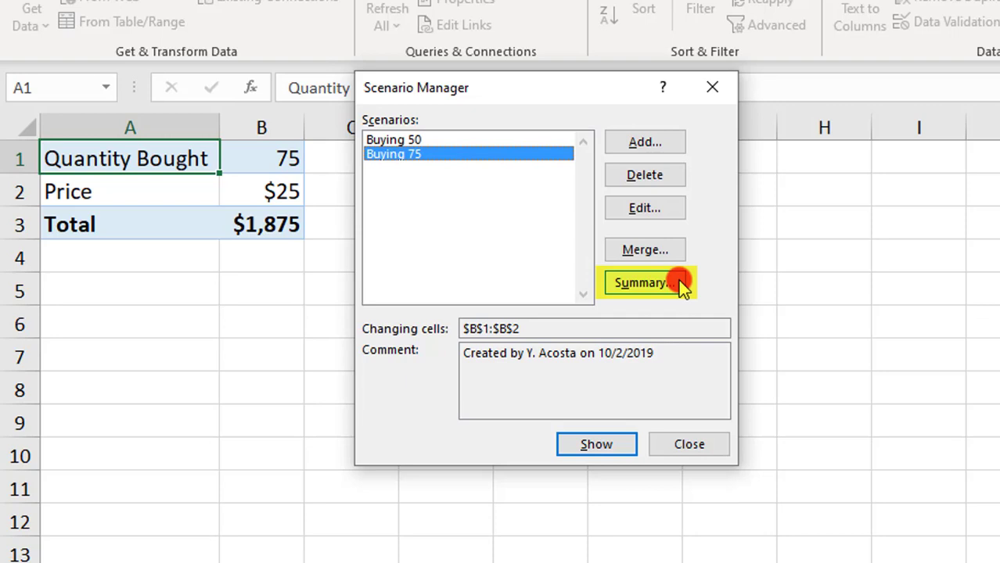
# Generate a scenario summary report with B3 as the result cell and check its quantities under Buying 50 and Current Values
pyautogui.click(643, 283)
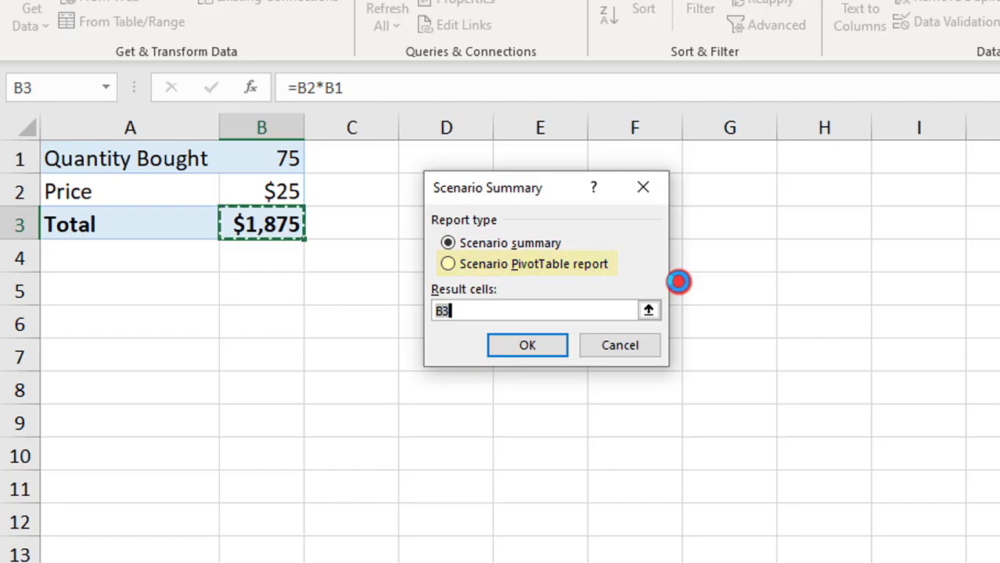
pyautogui.click(535, 344)
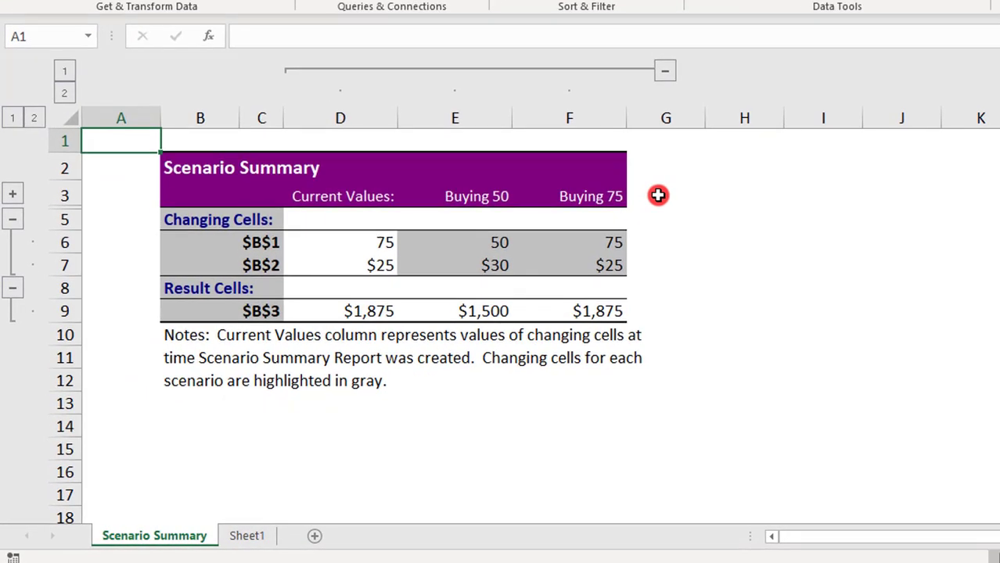
pyautogui.click(487, 244)
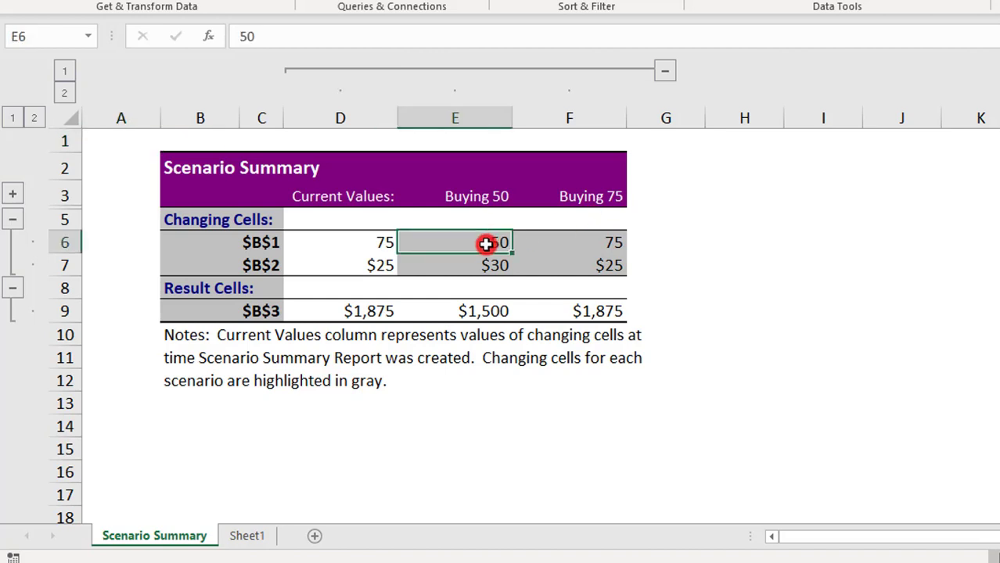
pyautogui.click(365, 244)
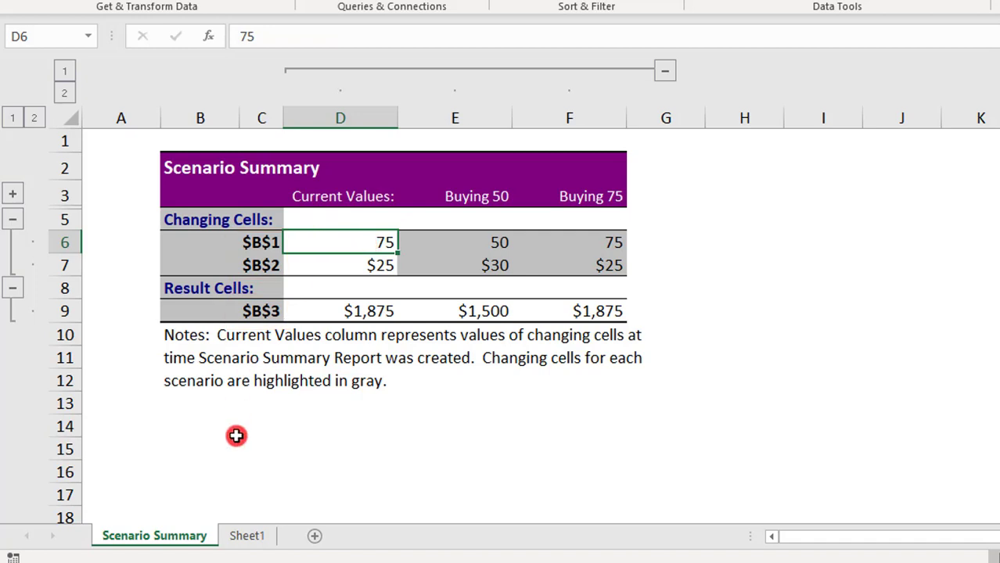
# On Sheet1, create defined names for the values in A1:B3 from the labels in the left column
pyautogui.click(246, 536)
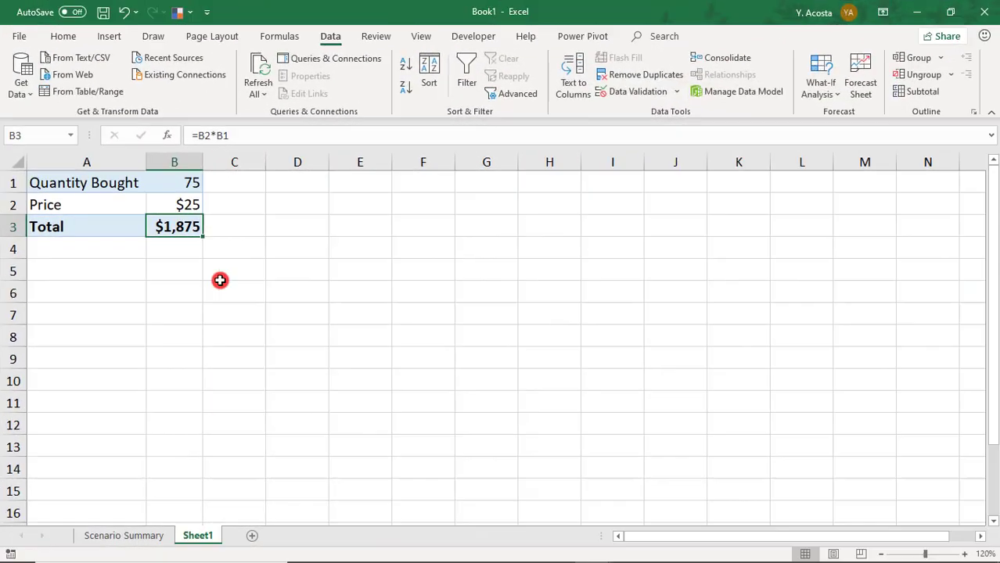
pyautogui.hotkey('shift', 'Up')
pyautogui.hotkey('shift', 'Up')
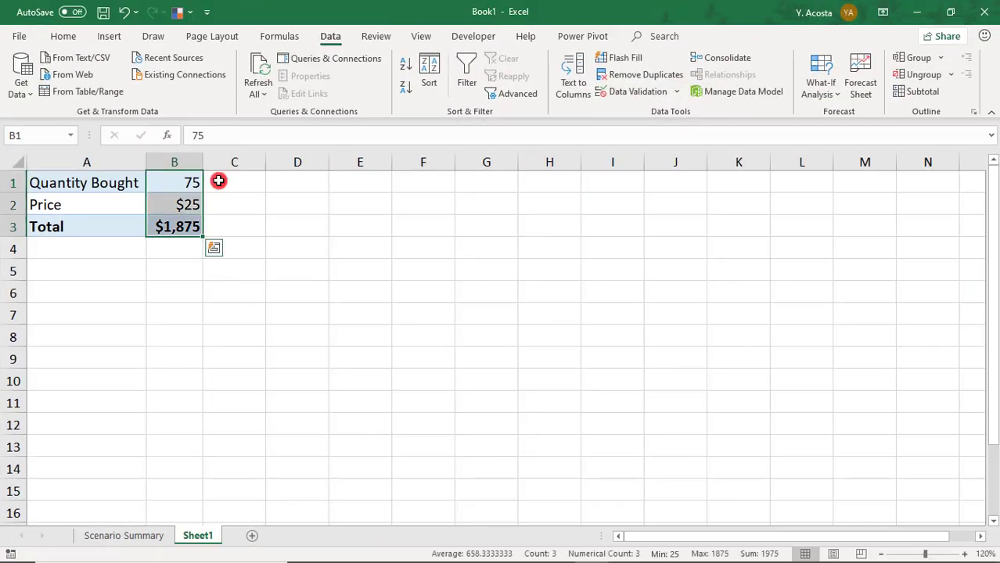
pyautogui.click(218, 181)
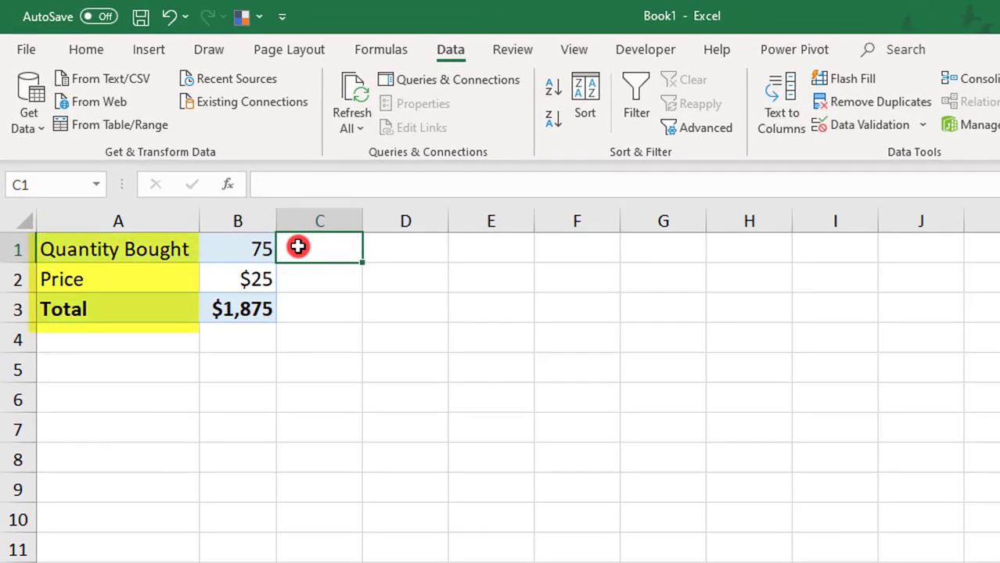
pyautogui.moveTo(162, 250); pyautogui.dragTo(248, 313)
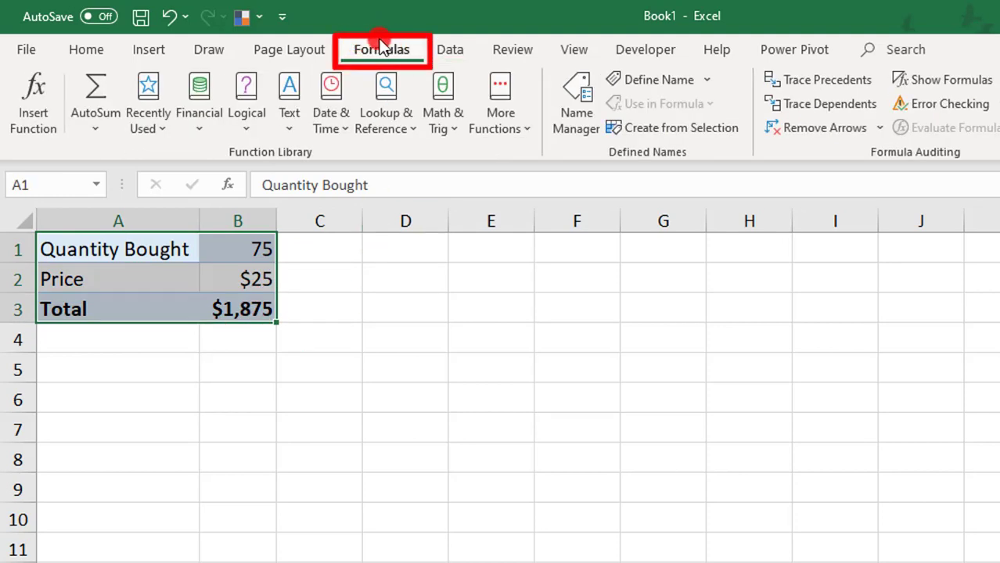
pyautogui.click(659, 131)
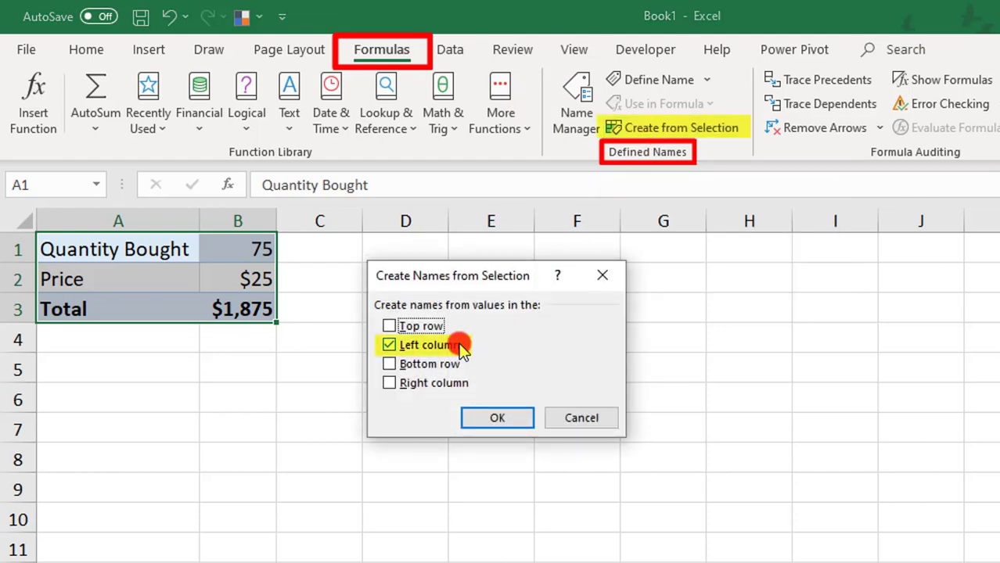
pyautogui.click(492, 417)
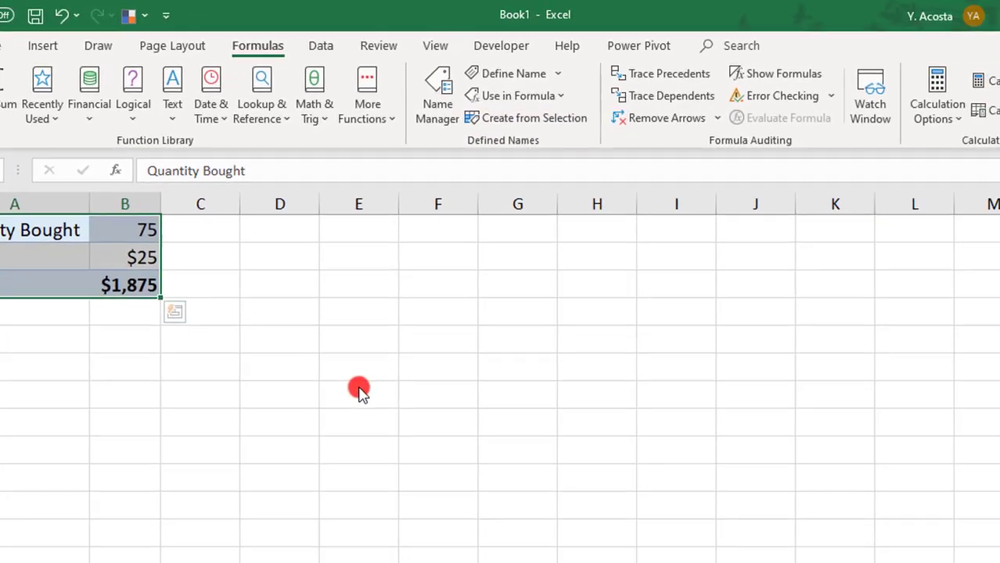
# Review and accept the Buying 75 scenario's settings and values, and generate a new scenario summary report for the Total cell
pyautogui.click(261, 45)
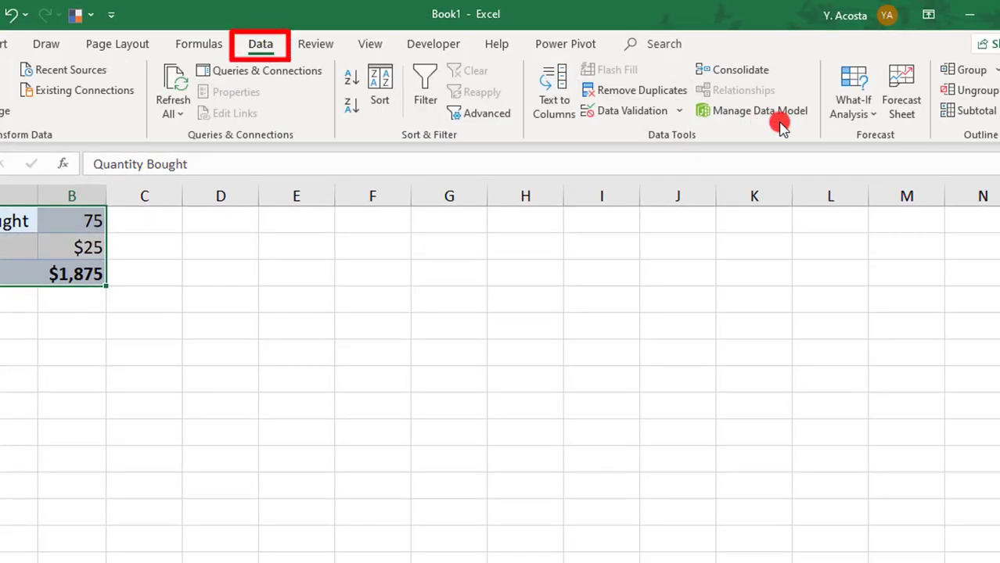
pyautogui.click(836, 116)
pyautogui.click(845, 136)
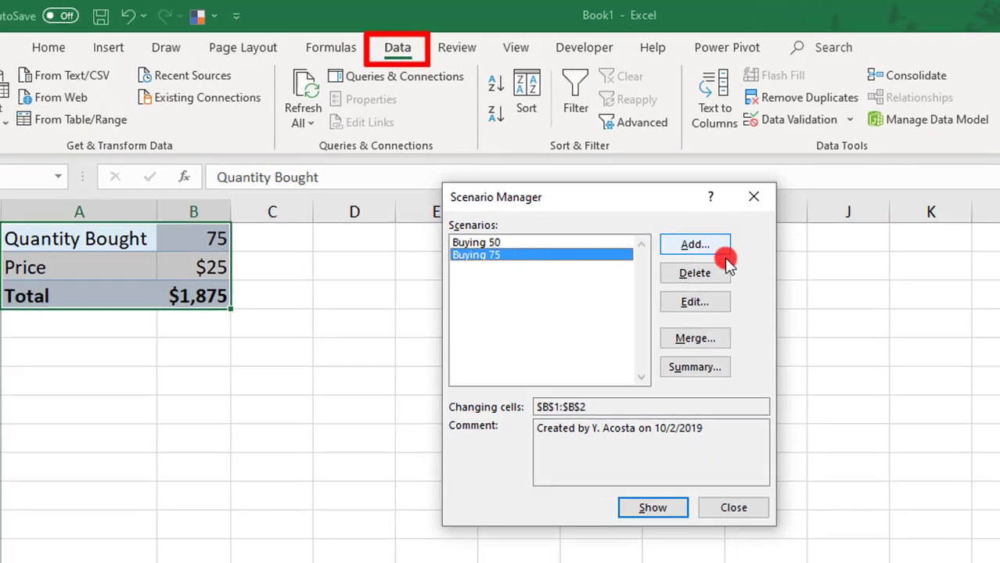
pyautogui.click(704, 302)
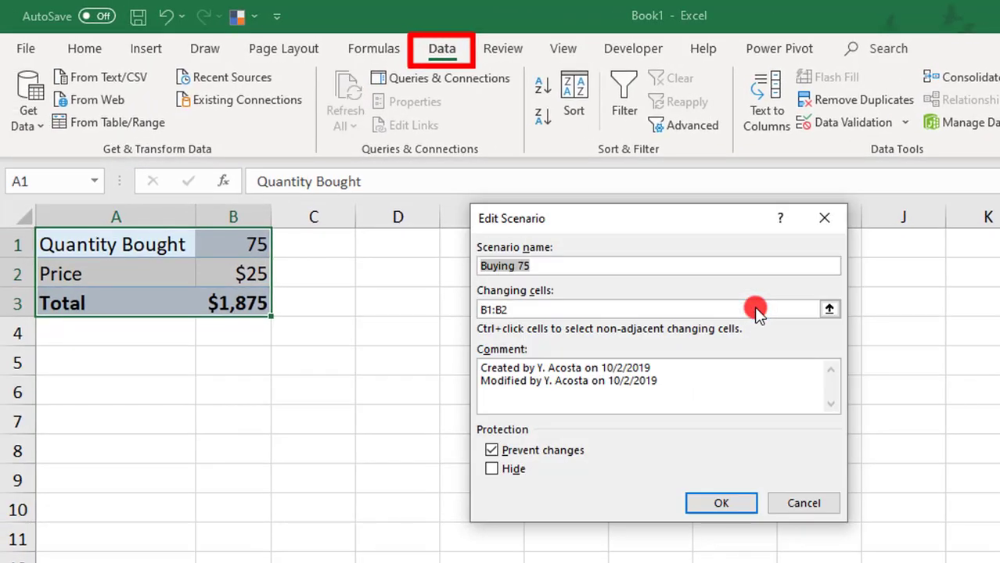
pyautogui.click(721, 504)
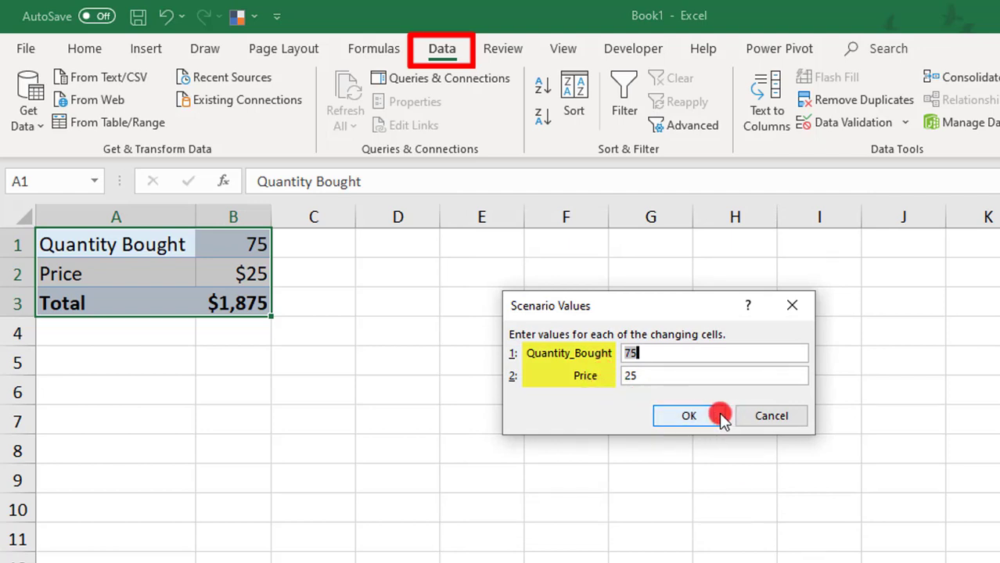
pyautogui.click(692, 415)
pyautogui.click(739, 376)
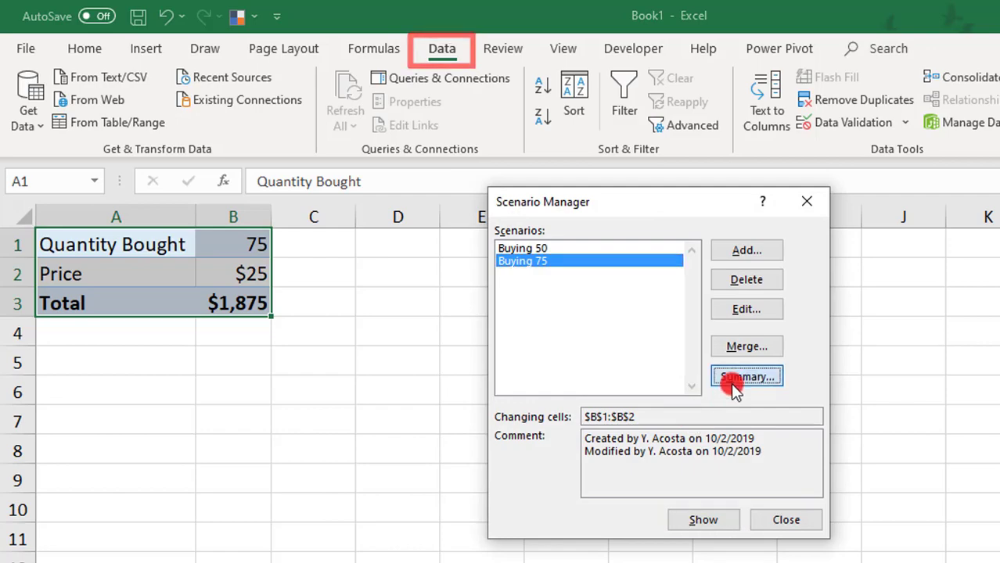
pyautogui.click(640, 432)
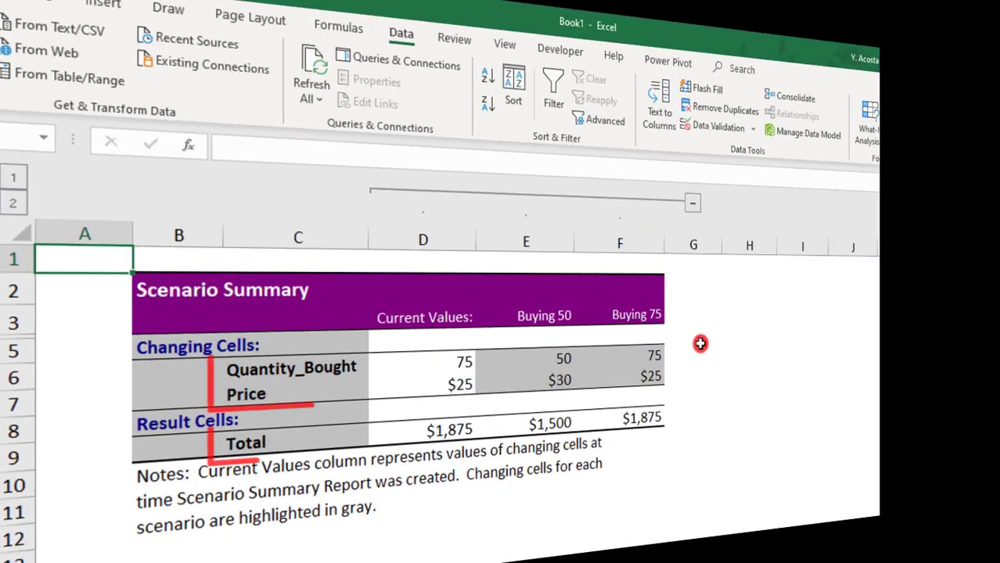